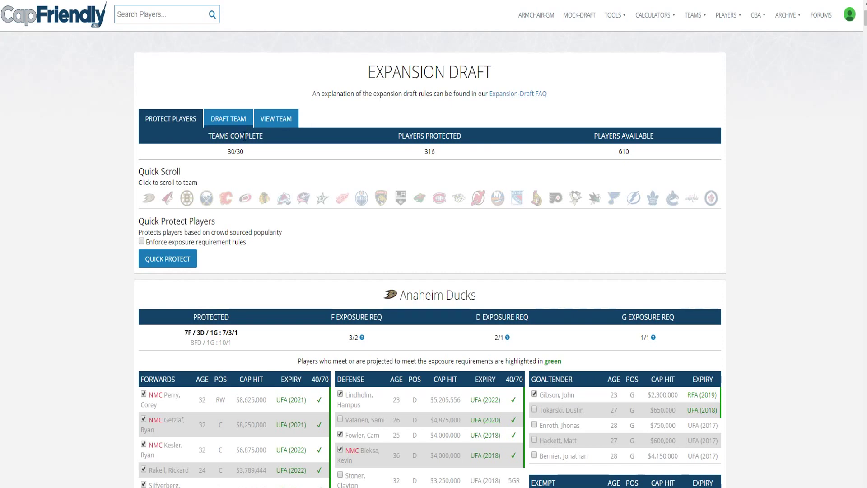
# - Open the team draft view and select Sami Vatanen from the Anaheim Ducks and Brad Richardson from the Arizona Coyotes
pyautogui.click(228, 124)
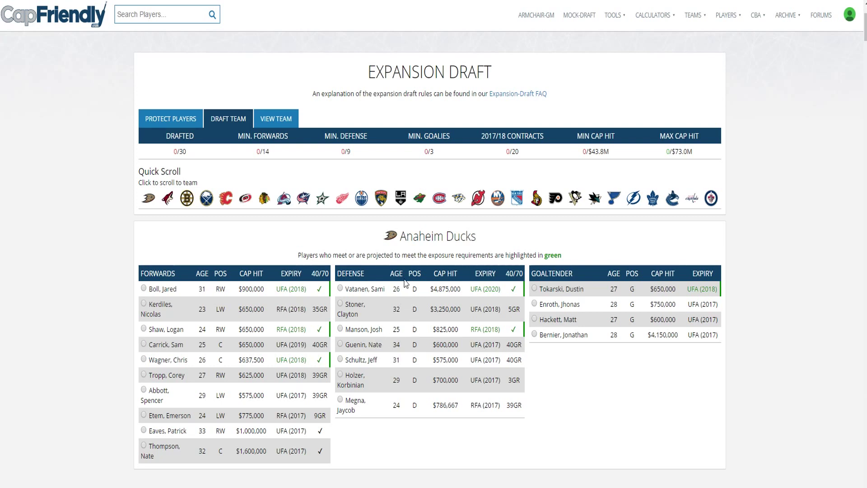
pyautogui.click(380, 291)
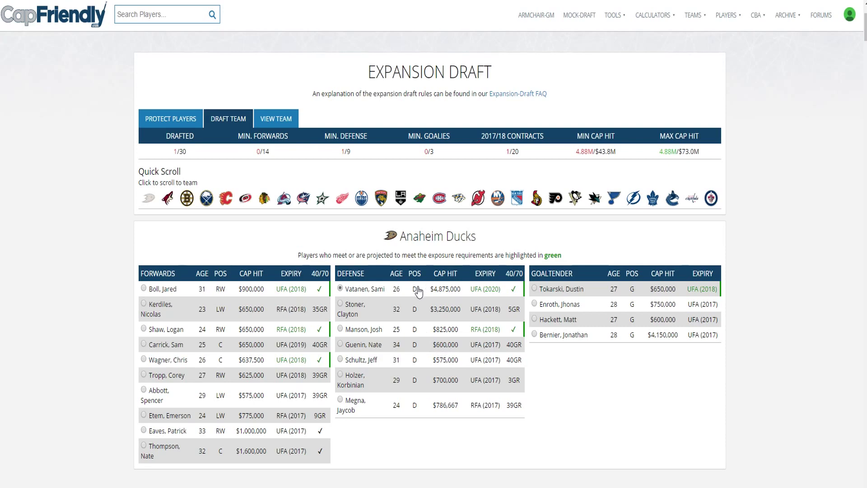
pyautogui.scroll(-2, 419, 293)
pyautogui.scroll(-8, 417, 271)
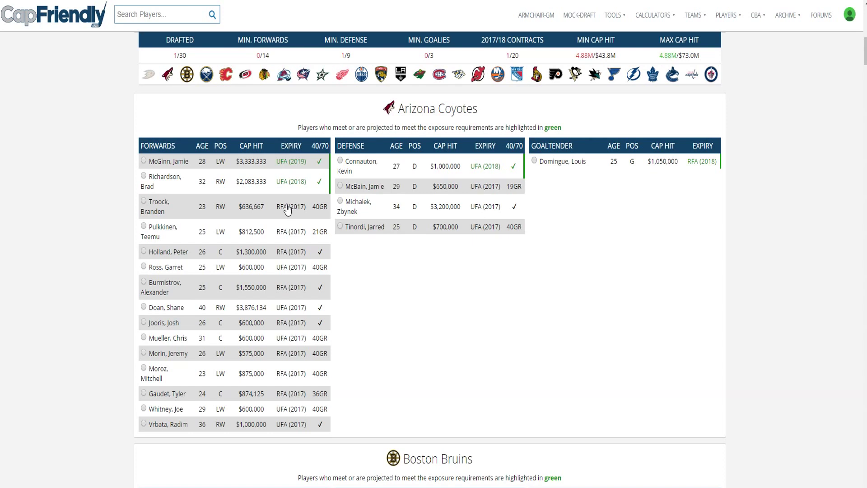
pyautogui.click(144, 177)
# - Draft goaltender Malcolm Subban from the Boston Bruins and defenseman Zach Bogosian from the Buffalo Sabres
pyautogui.scroll(-7, 445, 299)
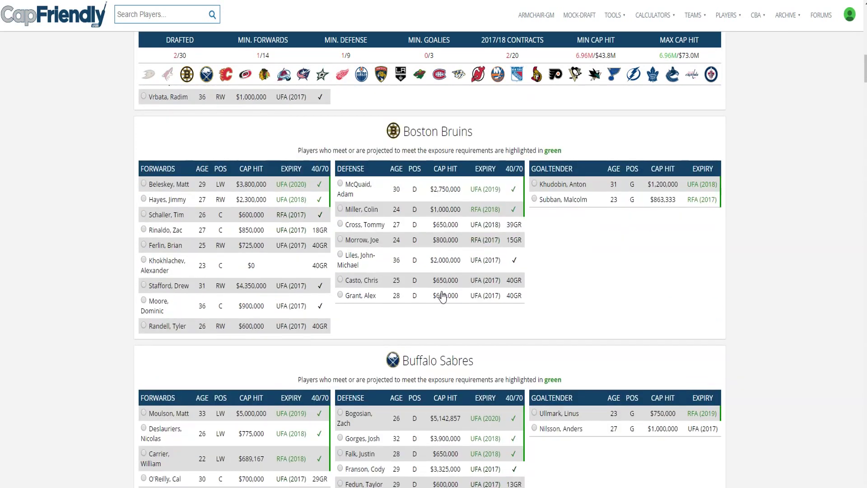
pyautogui.click(535, 200)
pyautogui.scroll(-1, 477, 317)
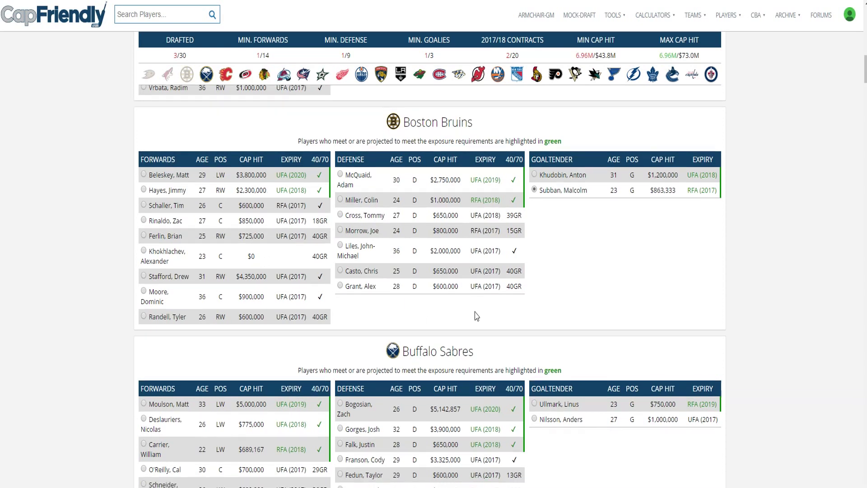
pyautogui.scroll(-6, 470, 312)
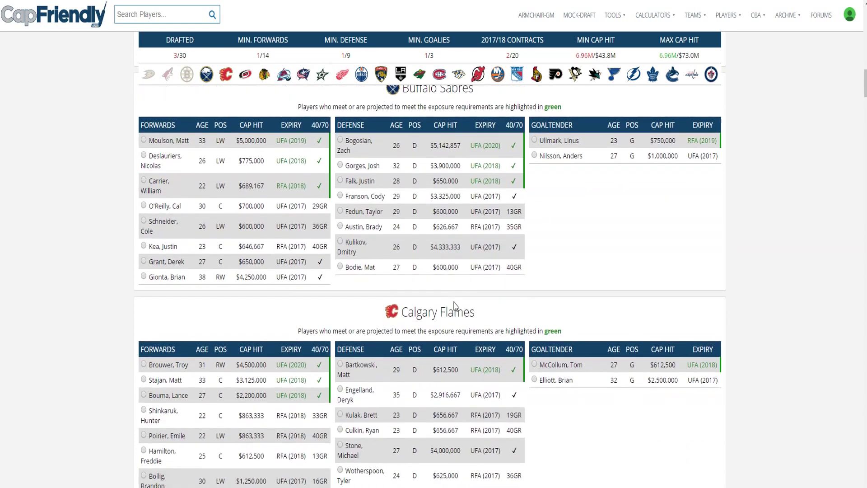
pyautogui.scroll(1, 455, 305)
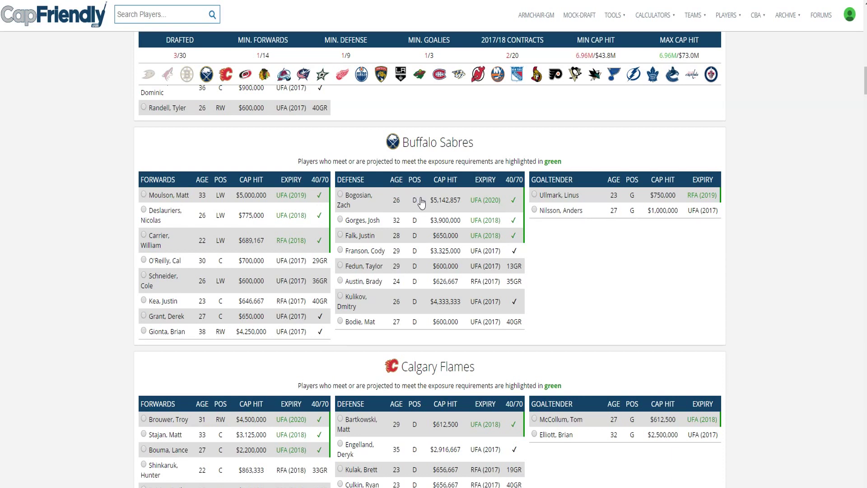
pyautogui.click(340, 195)
# - Draft defenseman Brett Kulak from the Calgary Flames and forward Lee Stempniak from the Carolina Hurricanes
pyautogui.scroll(-4, 558, 261)
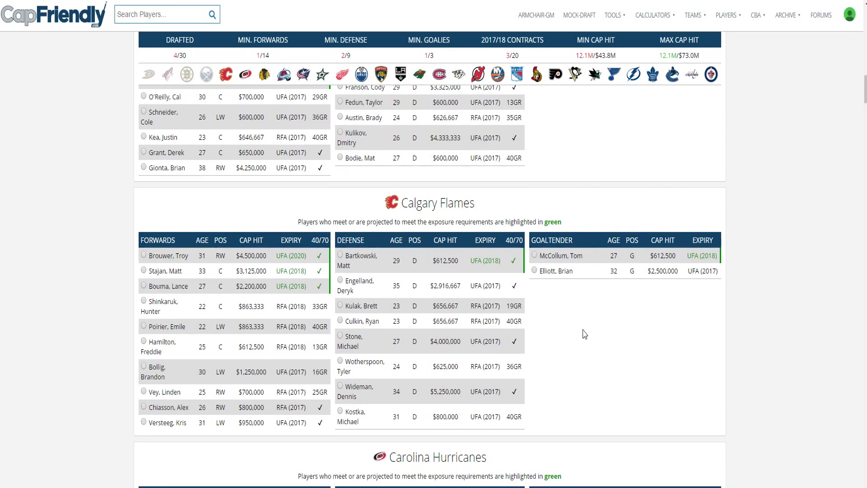
pyautogui.scroll(-1, 584, 336)
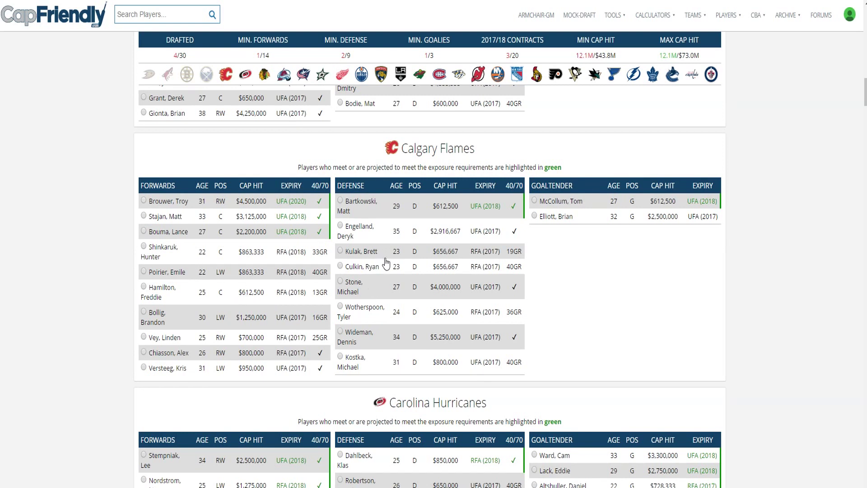
pyautogui.click(341, 251)
pyautogui.scroll(-5, 549, 289)
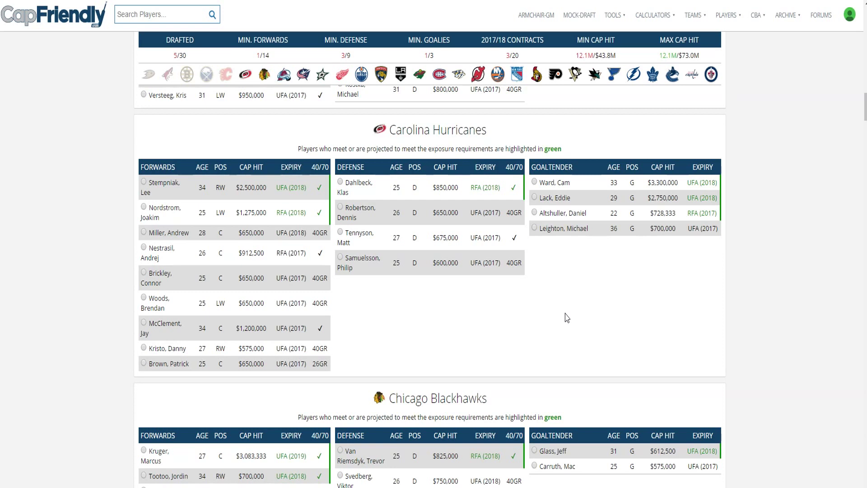
pyautogui.click(149, 184)
# - Draft defenseman Trevor Van Riemsdyk from the Chicago Blackhawks and goaltender Calvin Pickard from the Colorado Avalanche
pyautogui.scroll(-5, 562, 308)
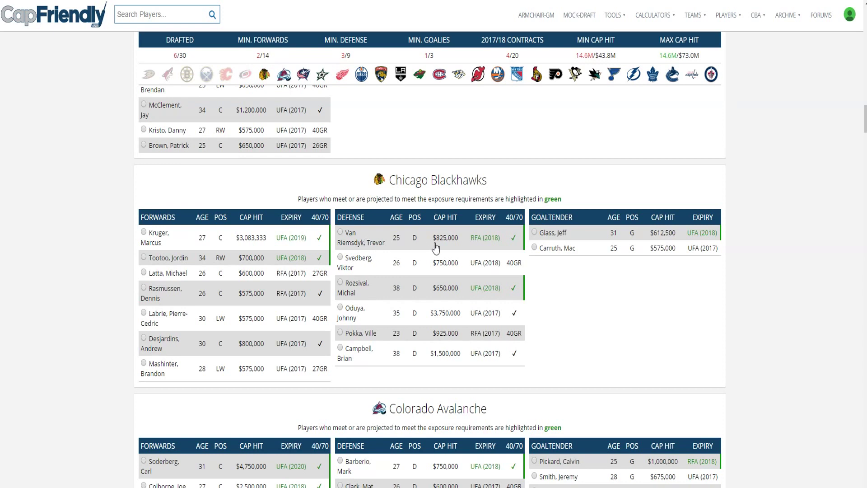
pyautogui.click(341, 234)
pyautogui.click(340, 232)
pyautogui.scroll(-1, 586, 299)
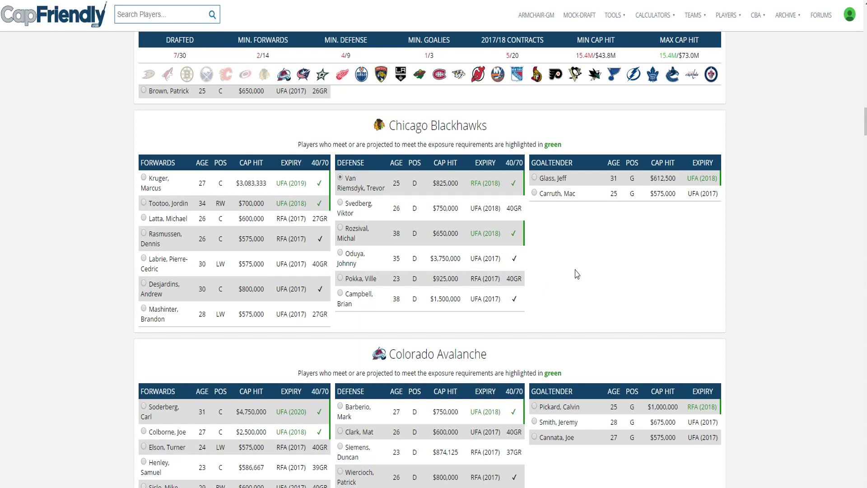
pyautogui.scroll(-7, 577, 274)
pyautogui.scroll(2, 574, 269)
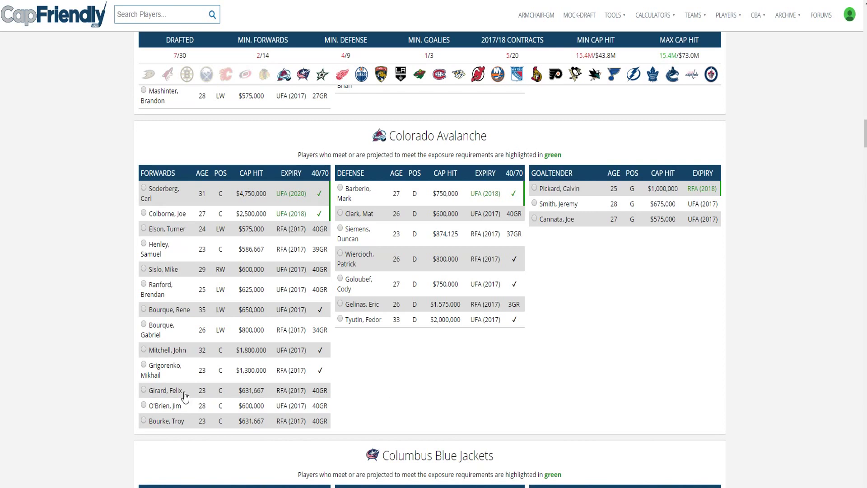
pyautogui.click(537, 189)
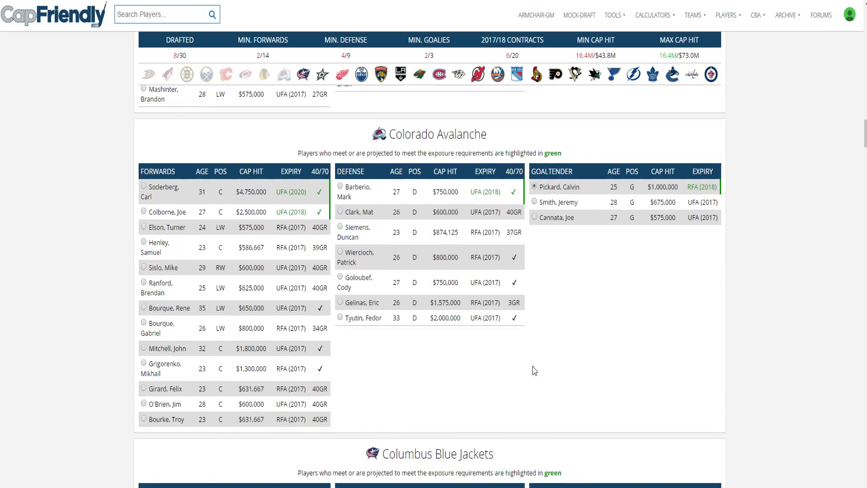
# - Draft forwards William Karlsson from the Columbus Blue Jackets and Cody Eakin from the Dallas Stars
pyautogui.scroll(-5, 537, 368)
pyautogui.scroll(-4, 538, 368)
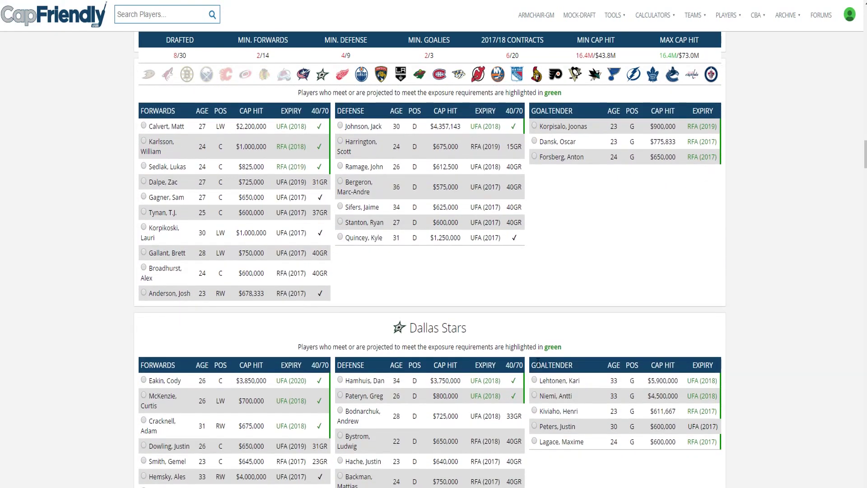
pyautogui.scroll(1, 538, 367)
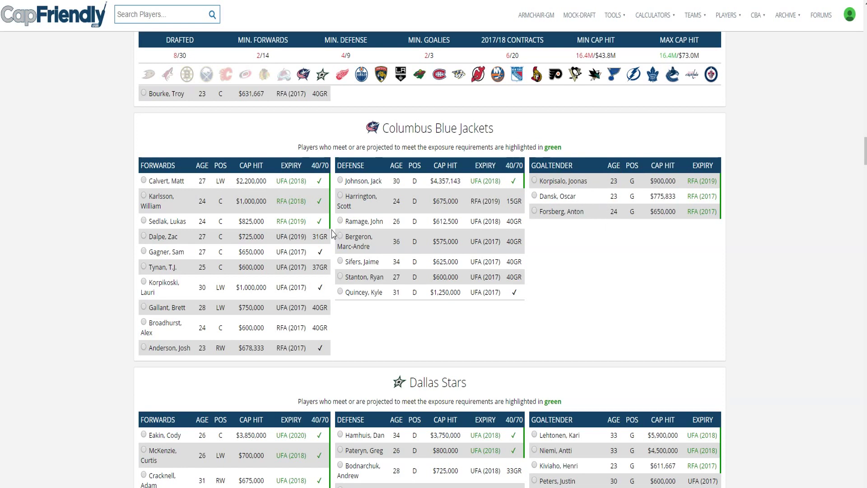
pyautogui.click(144, 196)
pyautogui.scroll(-6, 549, 321)
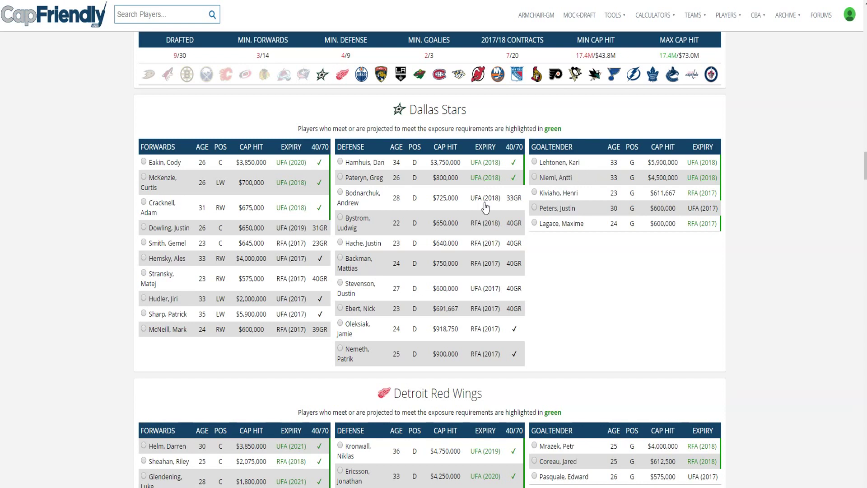
pyautogui.click(144, 161)
# - Draft forward Riley Sheahan from the Detroit Red Wings and defenseman Griffin Reinhart from the Edmonton Oilers
pyautogui.scroll(-5, 283, 209)
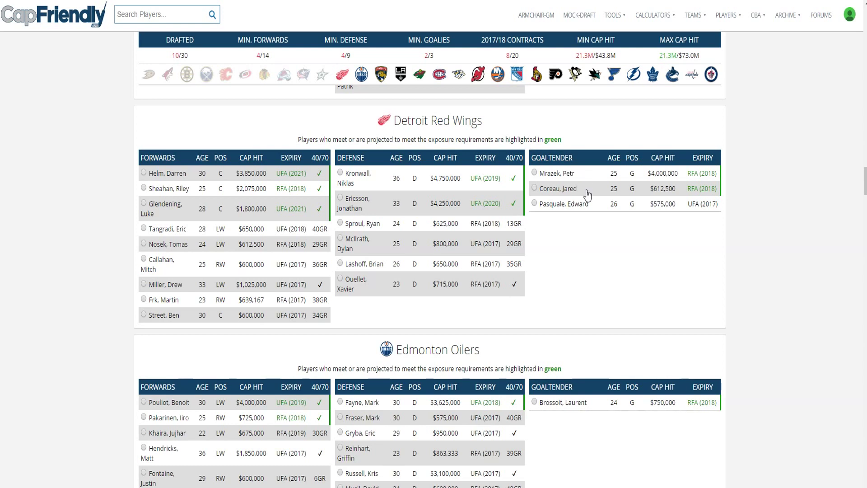
pyautogui.click(143, 188)
pyautogui.scroll(-3, 606, 247)
pyautogui.scroll(-1, 606, 246)
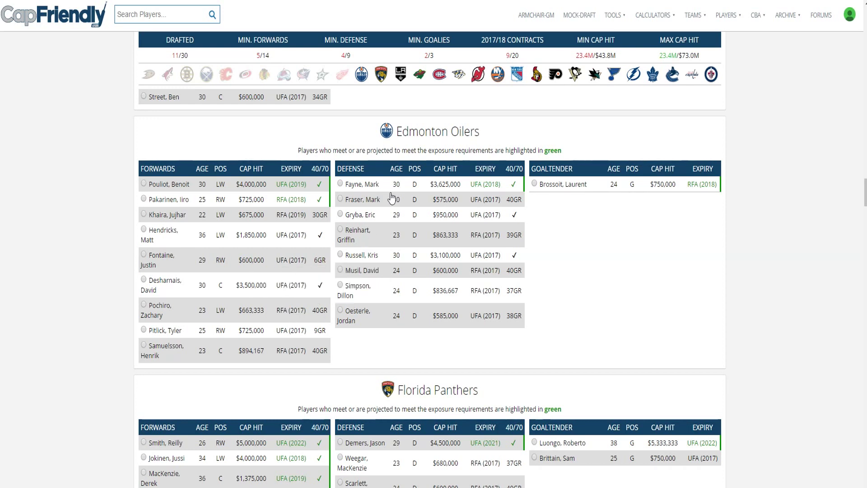
pyautogui.click(382, 236)
# - Draft forward Jonathan Marchessault from the Florida Panthers and defenseman Brayden McNabb from the Los Angeles Kings
pyautogui.scroll(-4, 622, 298)
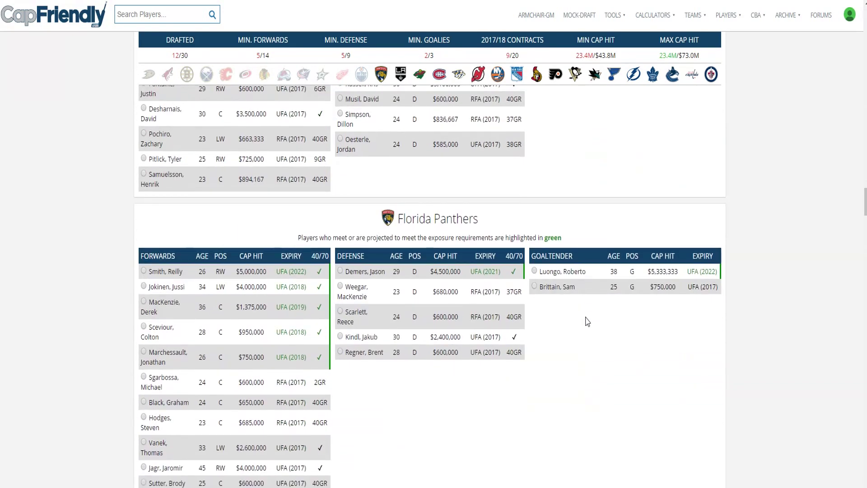
pyautogui.scroll(-2, 588, 322)
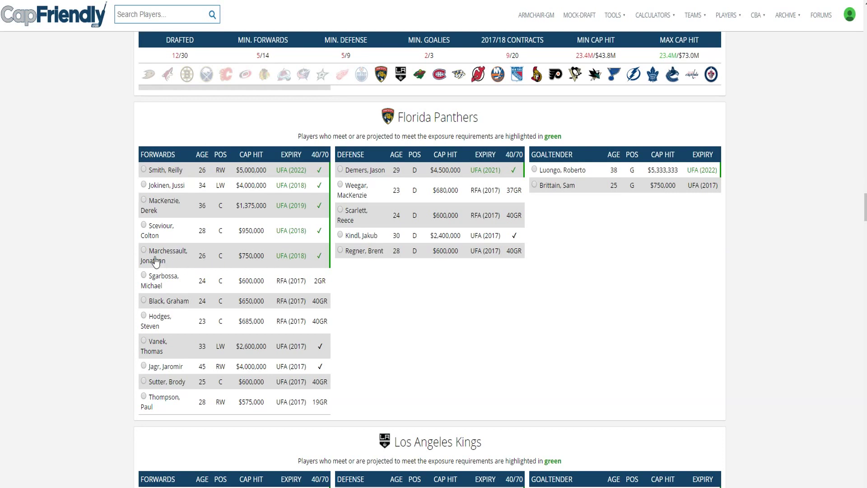
pyautogui.click(144, 250)
pyautogui.scroll(-7, 522, 273)
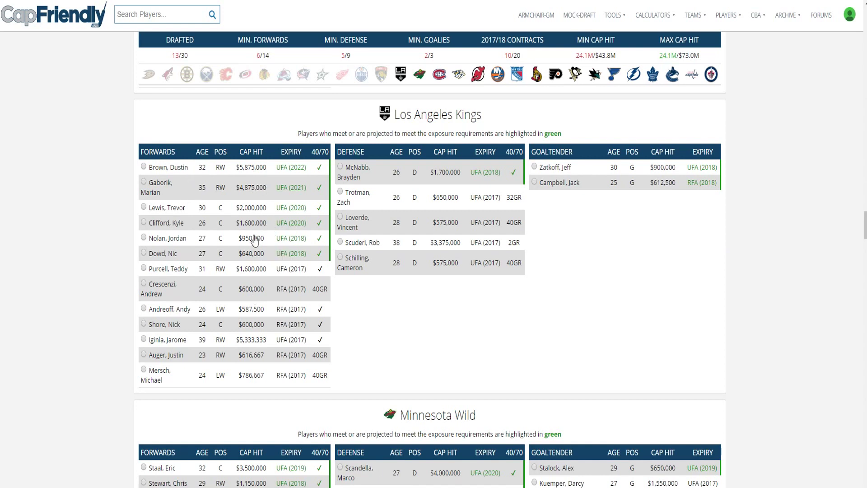
pyautogui.click(341, 168)
# - Draft defensemen Matt Dumba from the Minnesota Wild and Brandon Davidson from the Montreal Canadiens
pyautogui.scroll(-5, 621, 301)
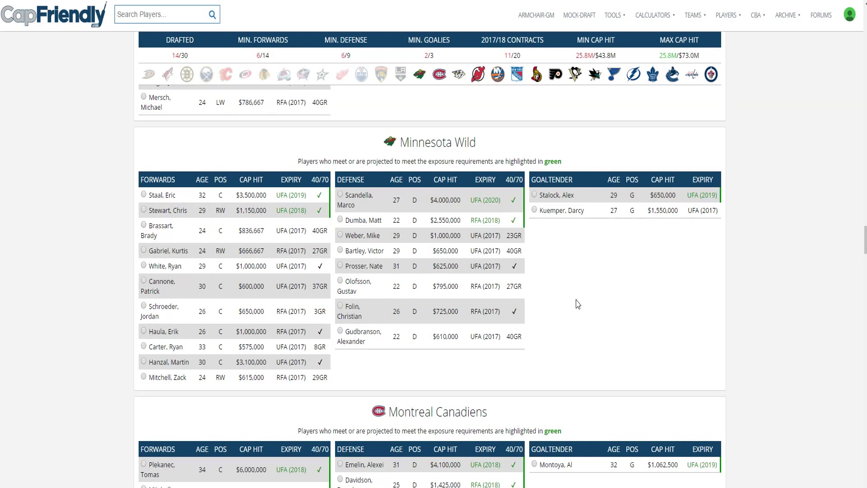
pyautogui.click(366, 220)
pyautogui.scroll(-3, 593, 318)
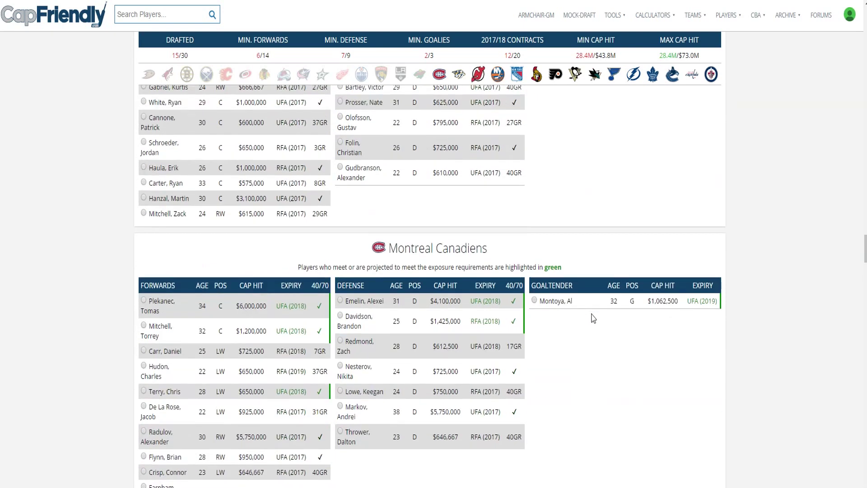
pyautogui.scroll(-2, 593, 318)
pyautogui.scroll(-1, 593, 318)
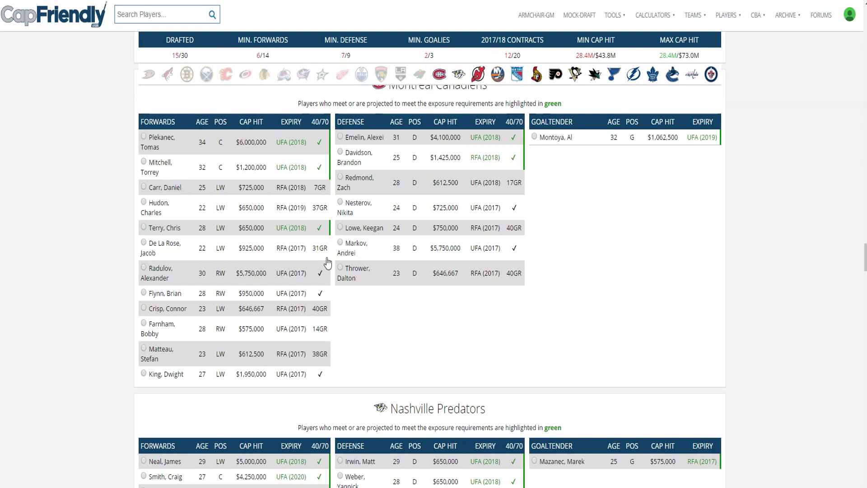
pyautogui.click(340, 152)
# - Draft forwards James Neal from the Nashville Predators and Mike Cammalleri from the New Jersey Devils
pyautogui.moveTo(316, 252)
pyautogui.scroll(-6, 586, 280)
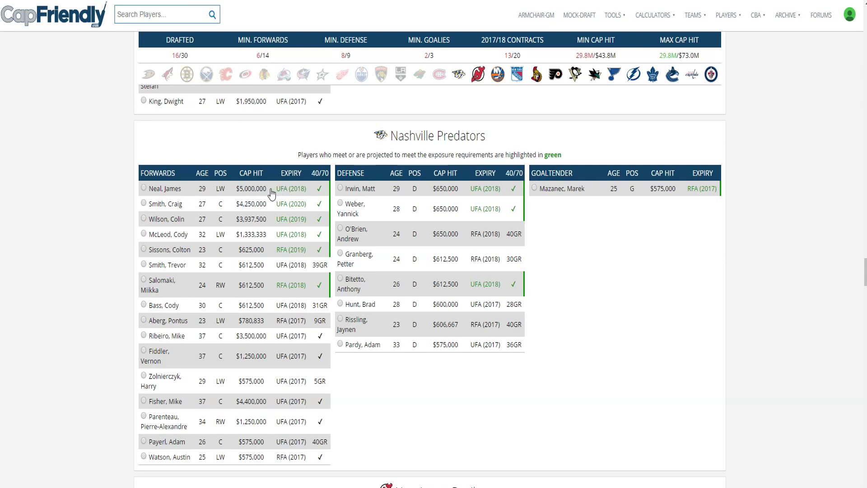
pyautogui.click(179, 192)
pyautogui.scroll(-8, 559, 285)
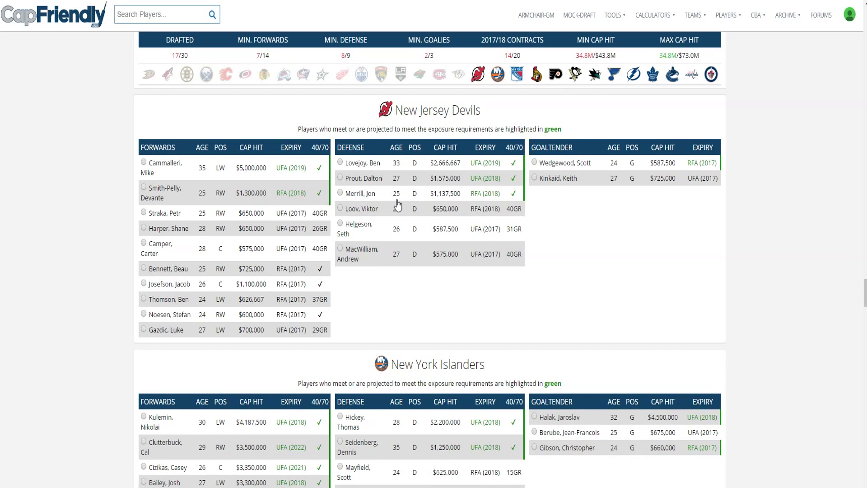
pyautogui.click(167, 168)
# - Draft defenseman Calvin De Haan from the New York Islanders and forward Michael Grabner from the New York Rangers
pyautogui.scroll(-5, 572, 226)
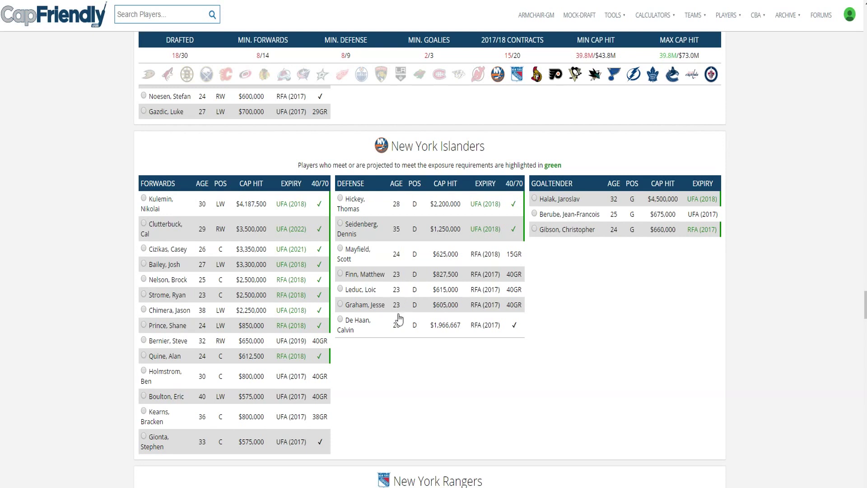
pyautogui.click(340, 320)
pyautogui.scroll(-5, 601, 292)
pyautogui.scroll(-2, 587, 289)
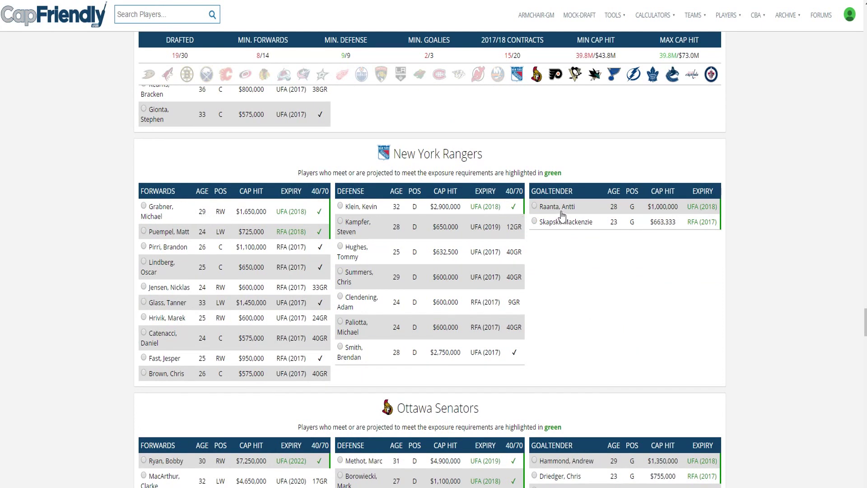
pyautogui.click(166, 216)
# - Draft defenseman Fredrik Claesson from the Ottawa Senators and forward Jordan Weal from the Philadelphia Flyers
pyautogui.scroll(-3, 569, 258)
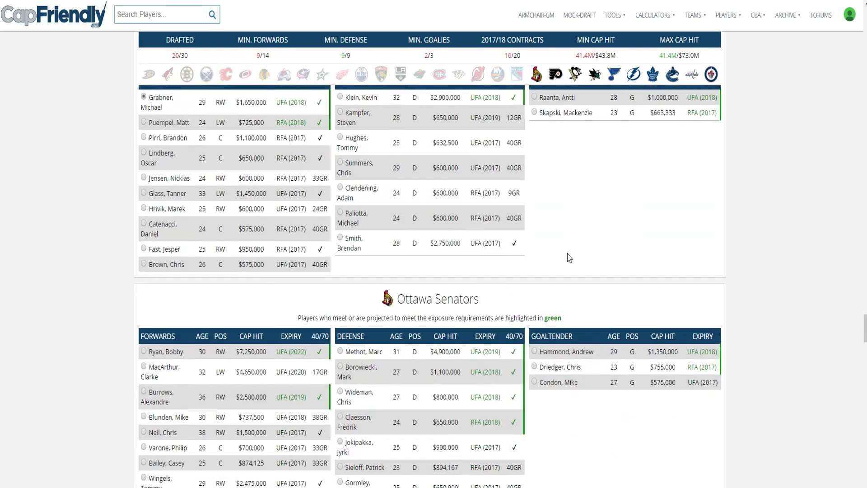
pyautogui.scroll(-4, 569, 257)
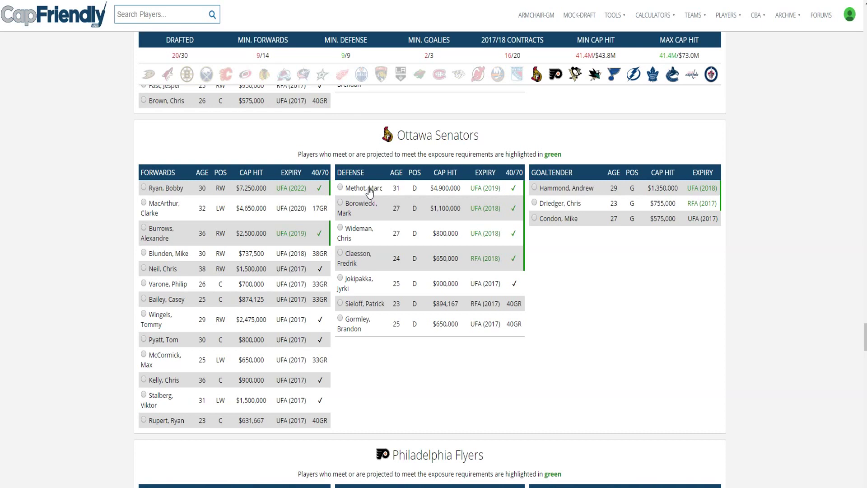
pyautogui.click(363, 258)
pyautogui.scroll(-6, 549, 311)
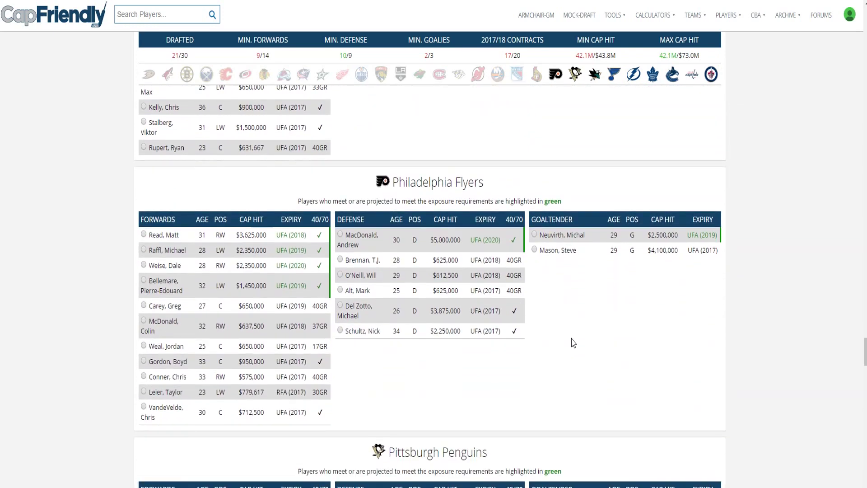
pyautogui.scroll(-2, 573, 335)
pyautogui.scroll(1, 573, 334)
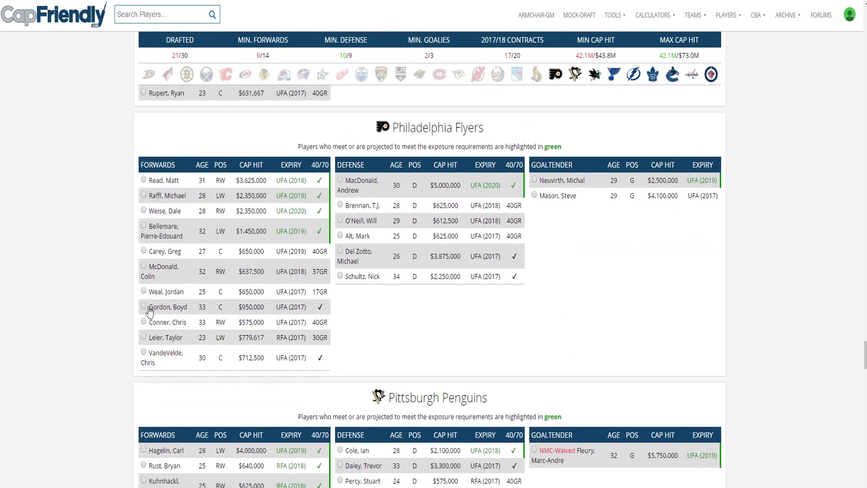
pyautogui.click(144, 291)
# - Draft goaltenders Marc-Andre Fleury from the Pittsburgh Penguins and Aaron Dell from the San Jose Sharks
pyautogui.scroll(-4, 566, 328)
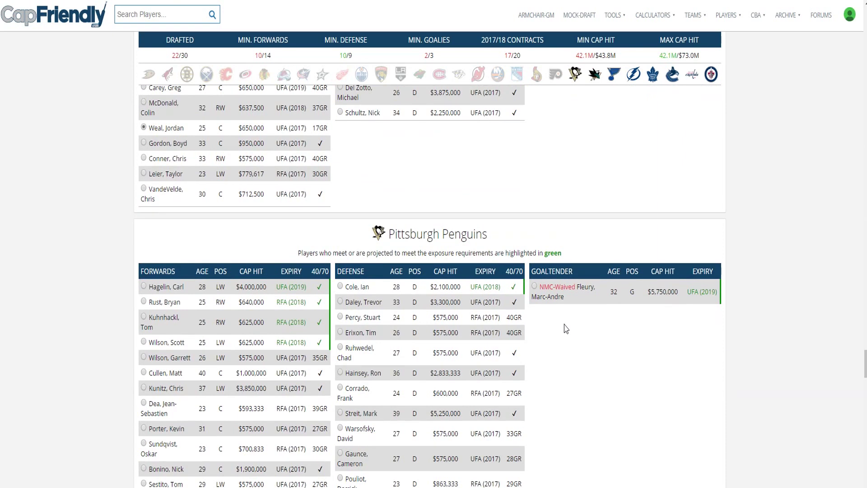
pyautogui.scroll(-3, 566, 329)
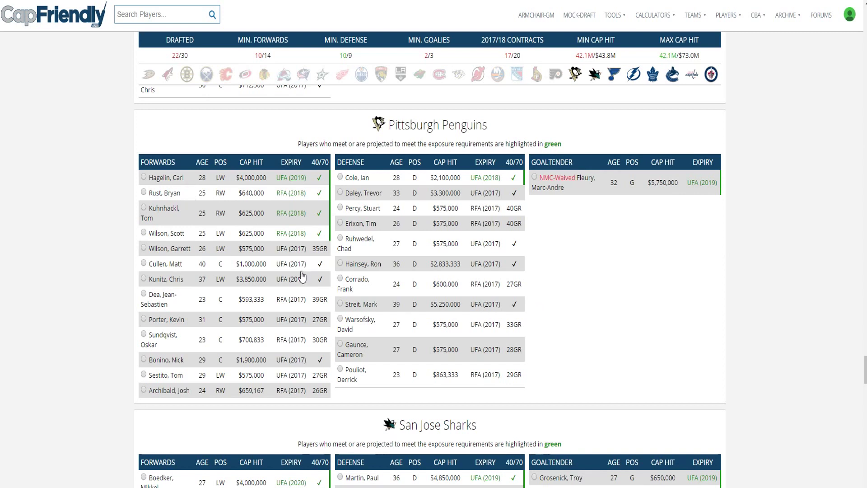
pyautogui.click(535, 177)
pyautogui.scroll(-1, 593, 307)
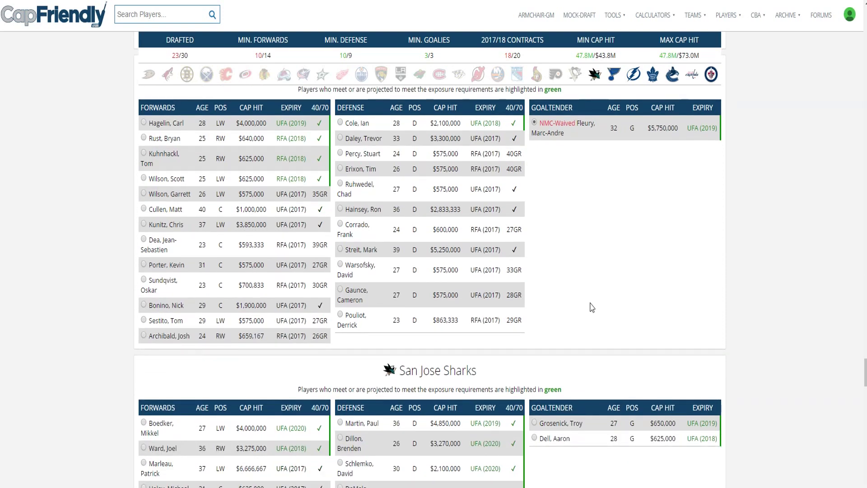
pyautogui.scroll(1, 592, 307)
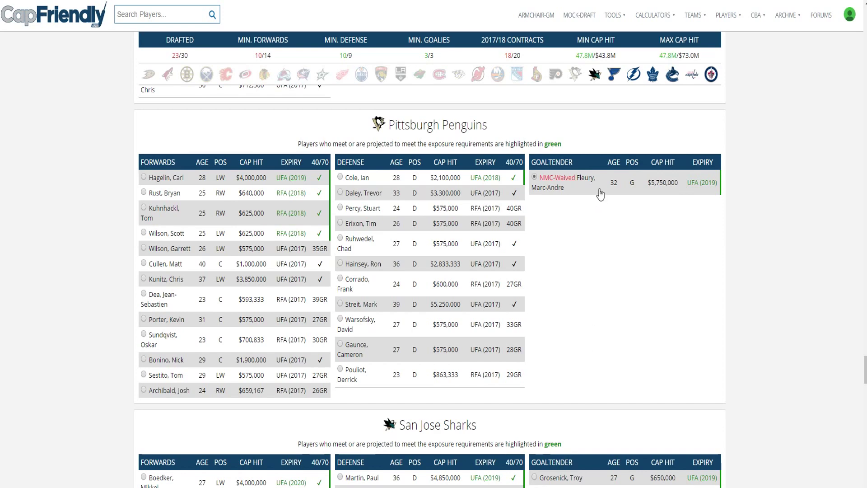
pyautogui.scroll(-4, 584, 343)
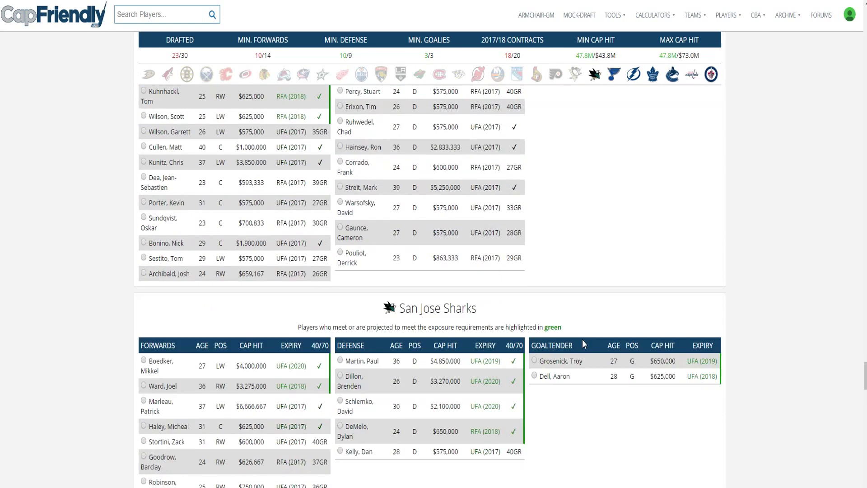
pyautogui.scroll(-2, 585, 342)
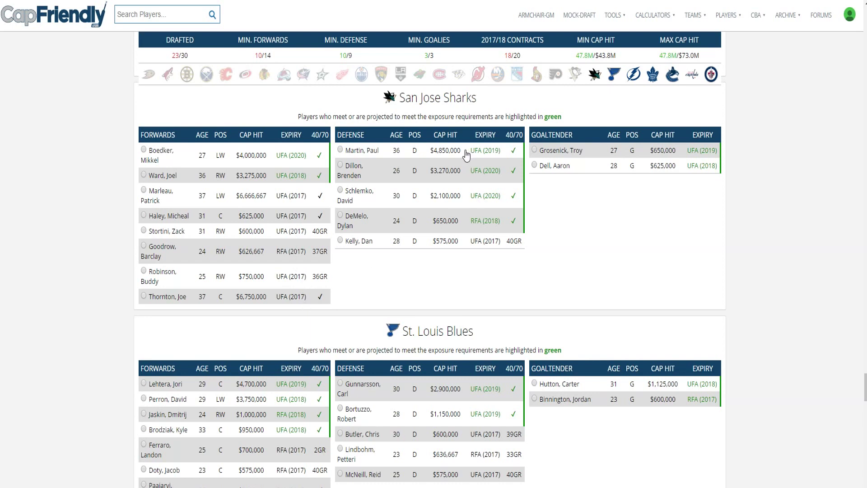
pyautogui.click(535, 165)
# - Draft forward Nail Yakupov from the St. Louis Blues and defenseman Slater Koekkoek from the Tampa Bay Lightning
pyautogui.scroll(-2, 635, 237)
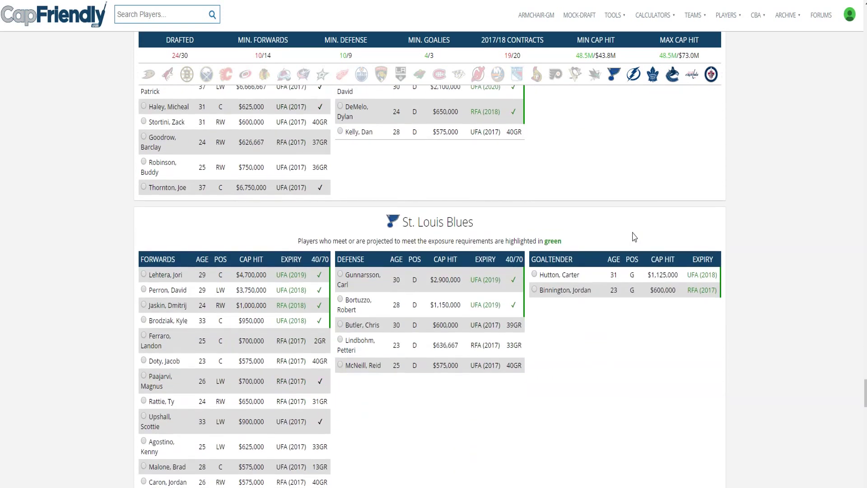
pyautogui.scroll(-2, 633, 234)
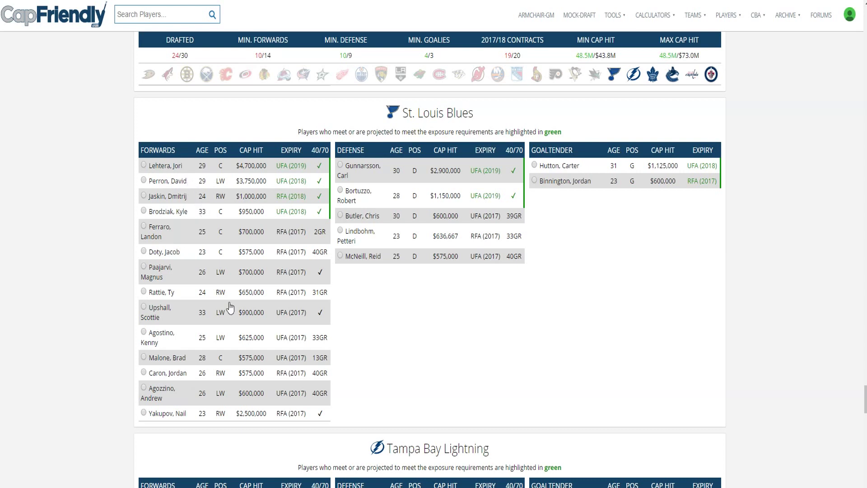
pyautogui.click(144, 414)
pyautogui.scroll(-6, 440, 319)
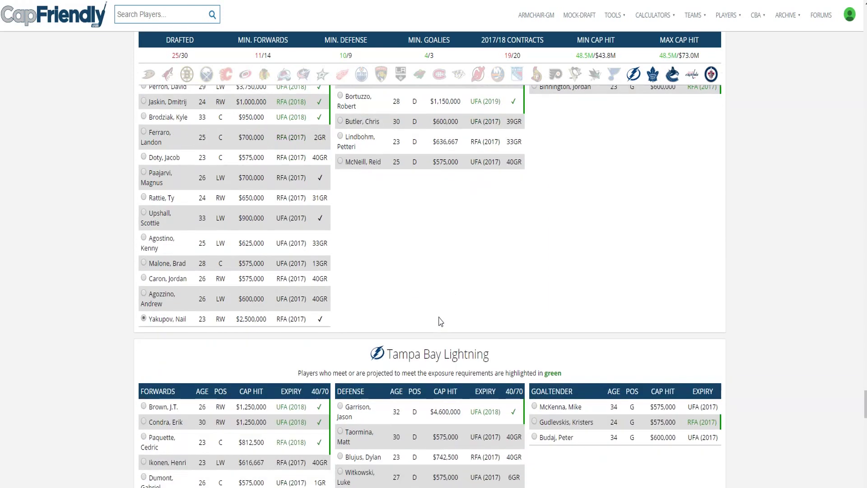
pyautogui.scroll(-1, 471, 314)
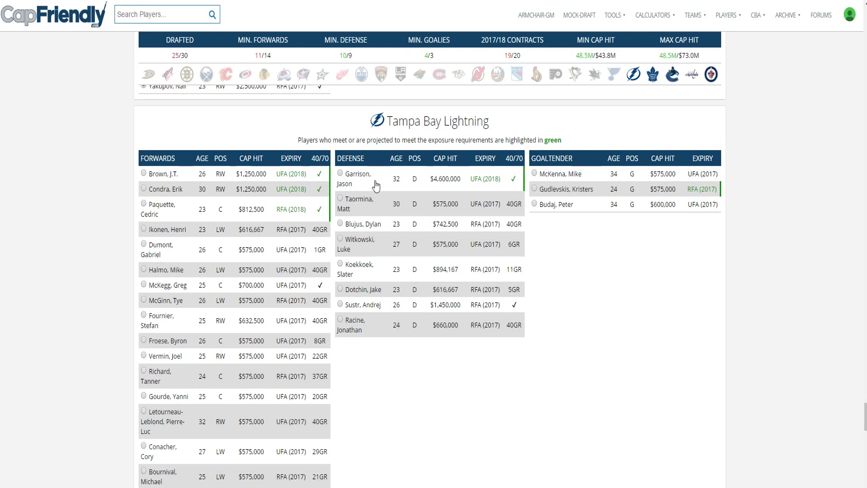
pyautogui.click(383, 273)
# - Draft forwards Brendan Leipsic from the Toronto Maple Leafs and Brendan Gaunce from the Vancouver Canucks
pyautogui.scroll(-1, 587, 323)
pyautogui.scroll(-10, 587, 323)
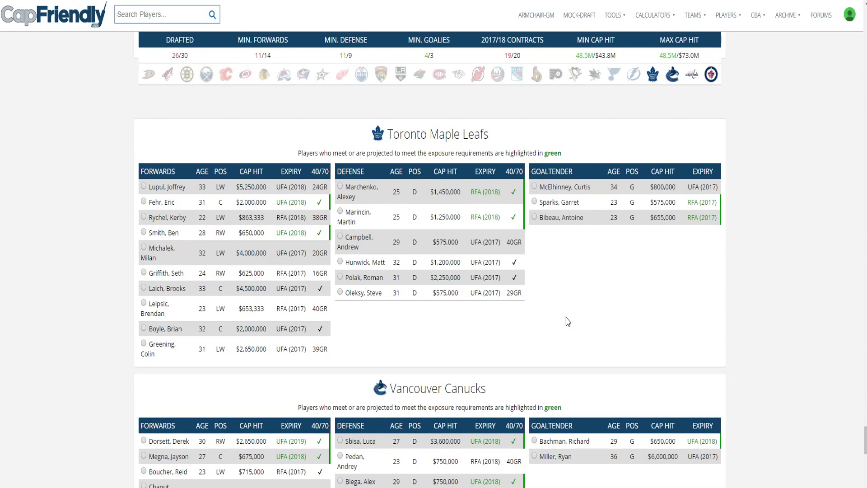
pyautogui.click(162, 309)
pyautogui.scroll(-6, 561, 311)
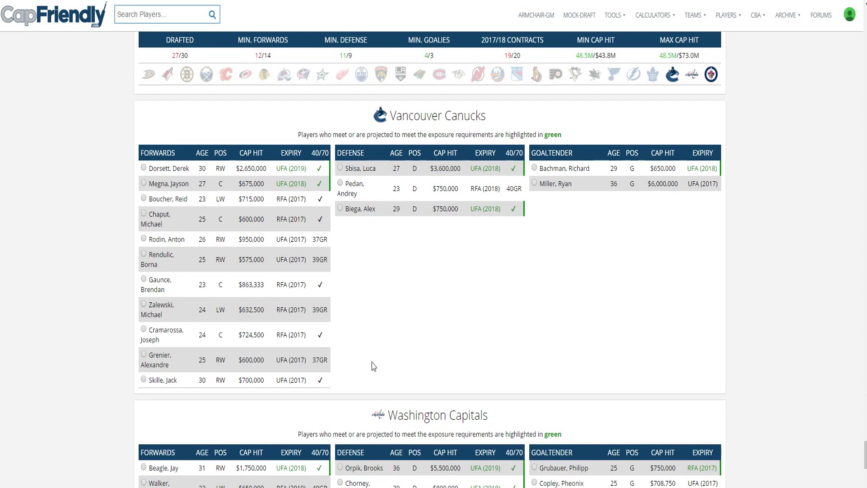
pyautogui.click(159, 285)
# - Draft defenseman Nate Schmidt from the Washington Capitals and forward Marko Dano from the Winnipeg Jets
pyautogui.scroll(-6, 504, 334)
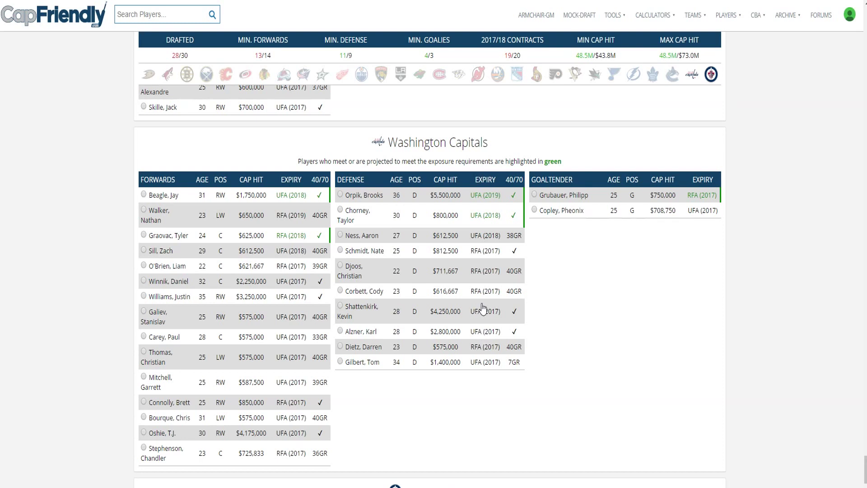
pyautogui.click(388, 255)
pyautogui.scroll(-1, 589, 261)
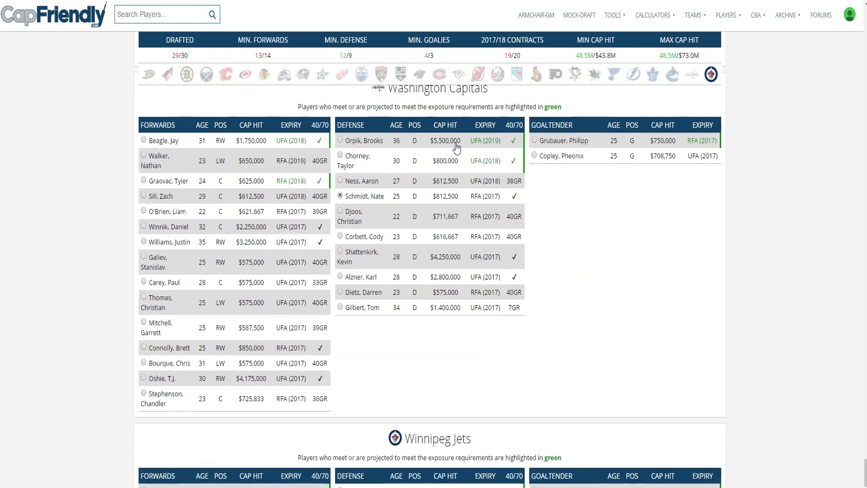
pyautogui.scroll(-4, 550, 329)
pyautogui.scroll(-1, 563, 335)
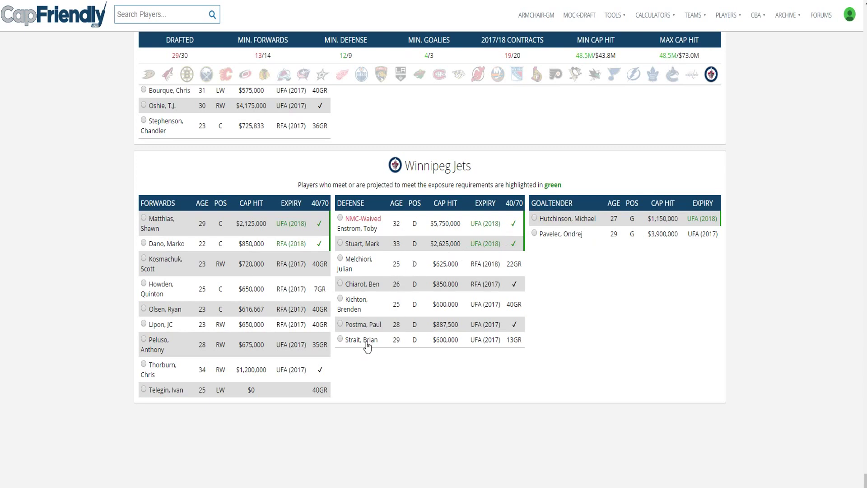
pyautogui.click(143, 243)
# - Return to the expansion draft overview and open the view of the drafted Vegas Golden Knights team
pyautogui.scroll(-1, 449, 406)
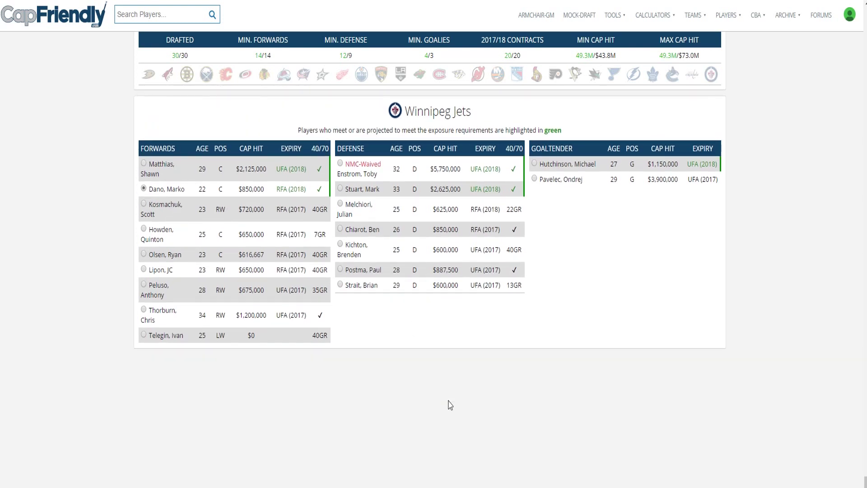
pyautogui.scroll(-1, 457, 420)
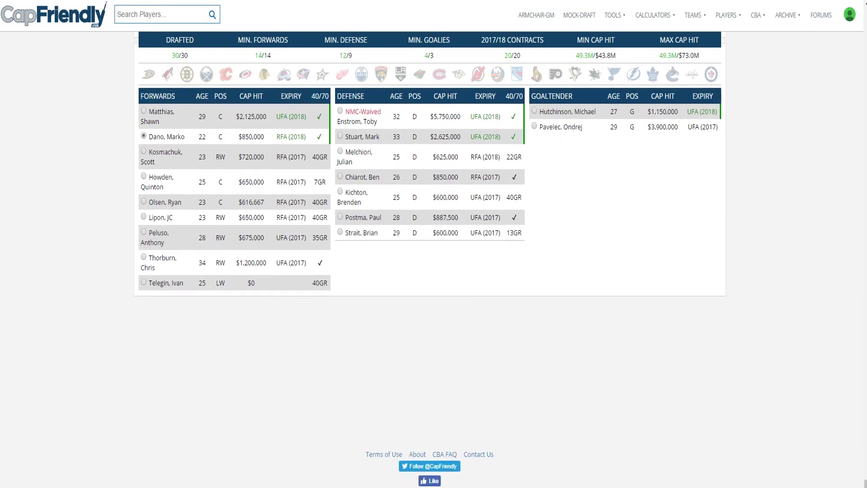
pyautogui.click(854, 345)
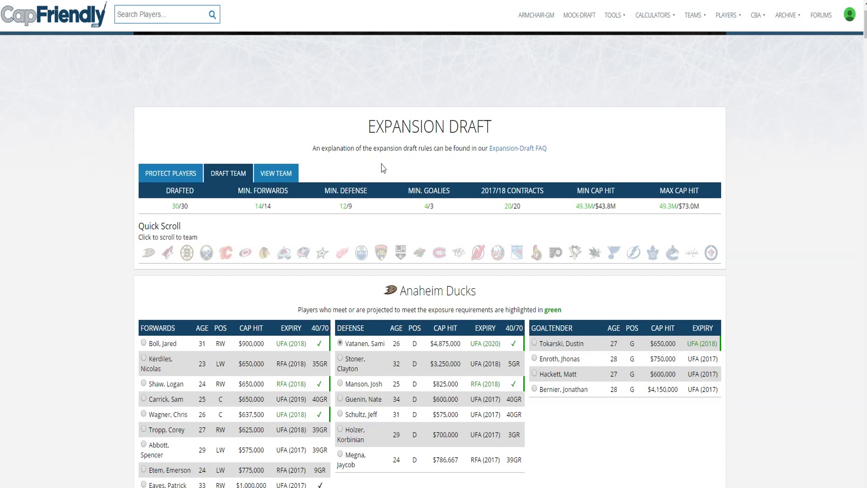
pyautogui.click(286, 173)
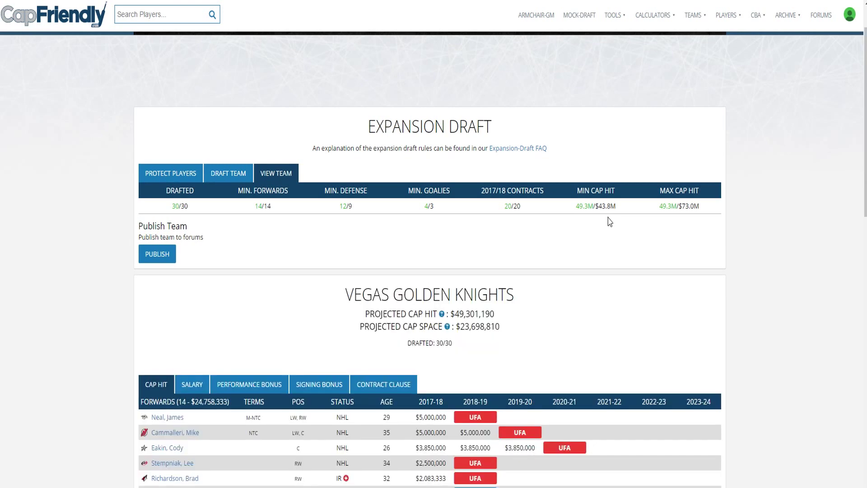
# - Review the drafted Vegas Golden Knights forwards, defensemen and goaltenders with their cap hits and contract expiries
pyautogui.scroll(-5, 603, 217)
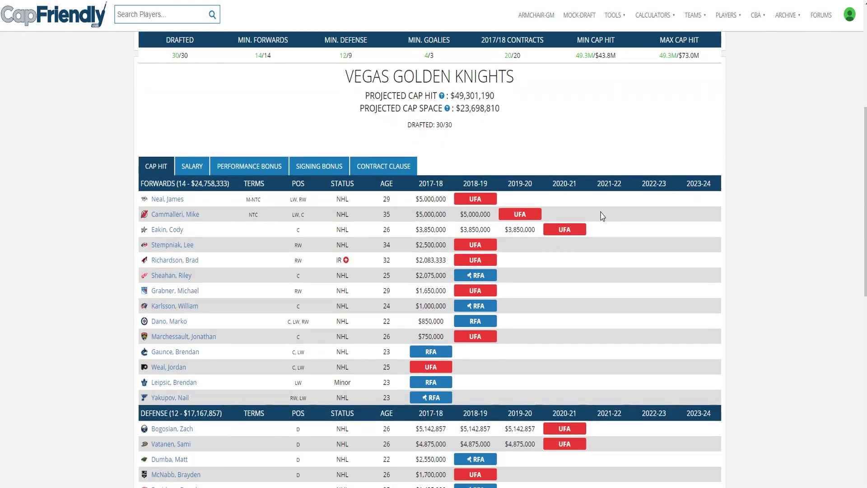
pyautogui.scroll(-2, 602, 214)
pyautogui.scroll(1, 598, 215)
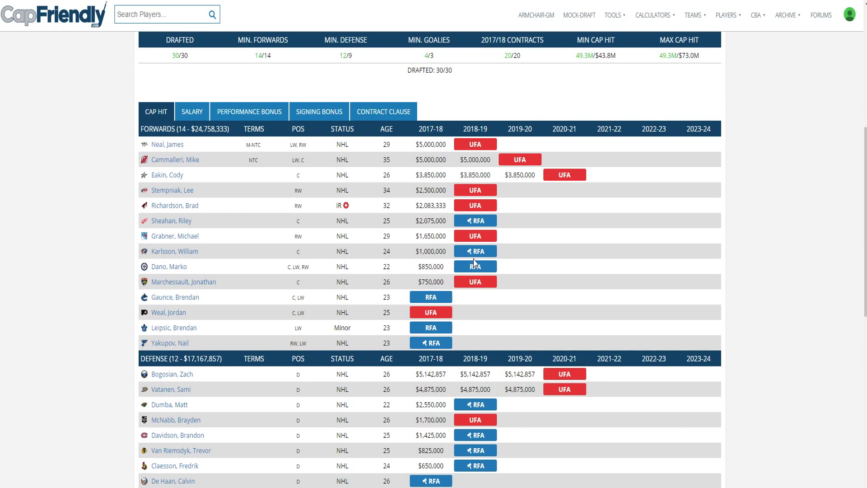
pyautogui.scroll(-1, 470, 259)
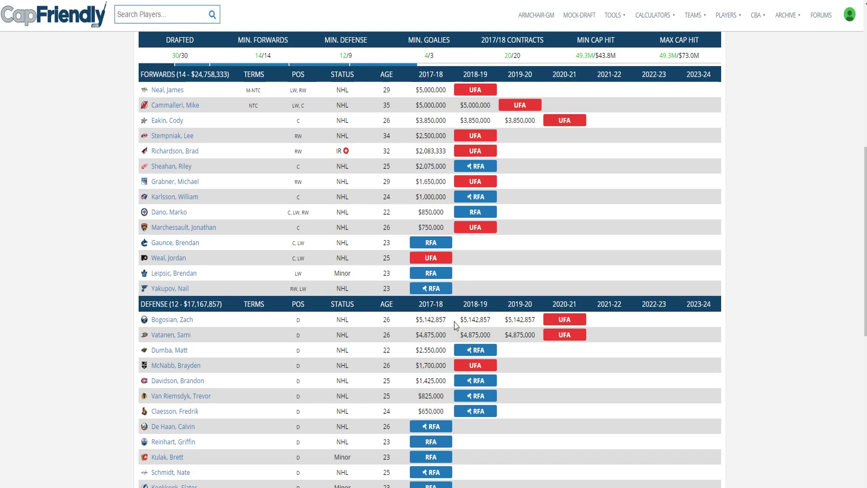
pyautogui.scroll(-1, 457, 329)
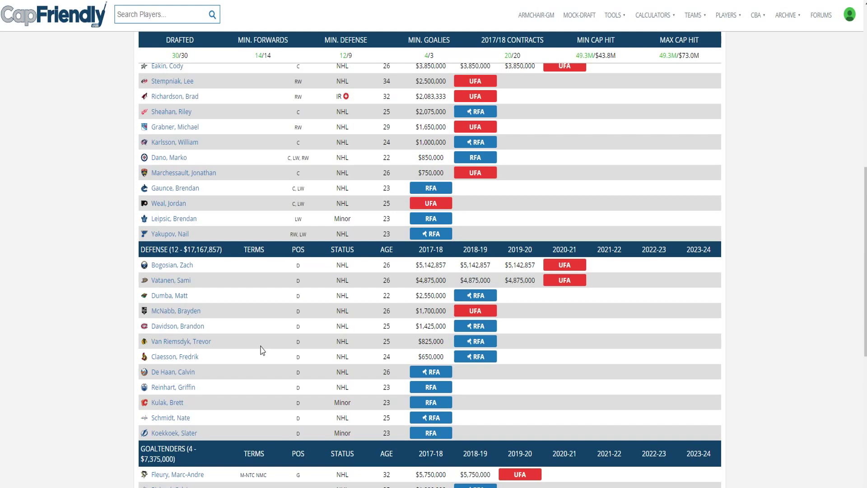
pyautogui.scroll(1, 262, 351)
pyautogui.scroll(-3, 262, 350)
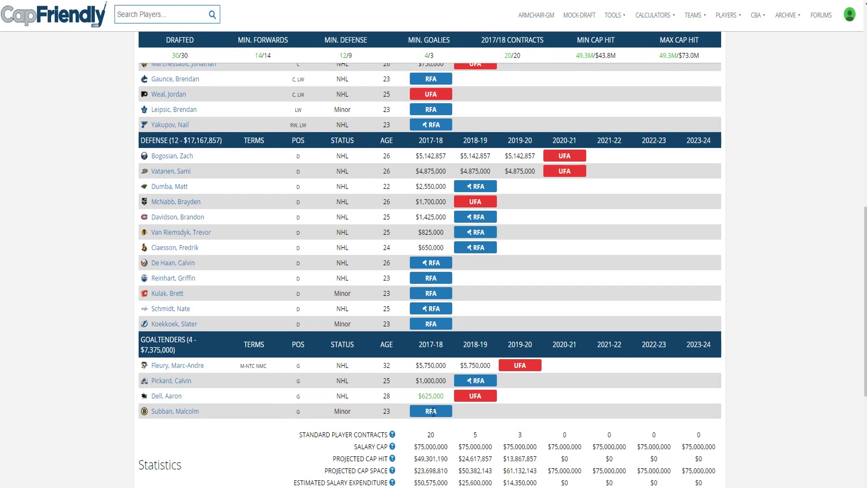
pyautogui.scroll(-1, 541, 408)
pyautogui.scroll(2, 545, 406)
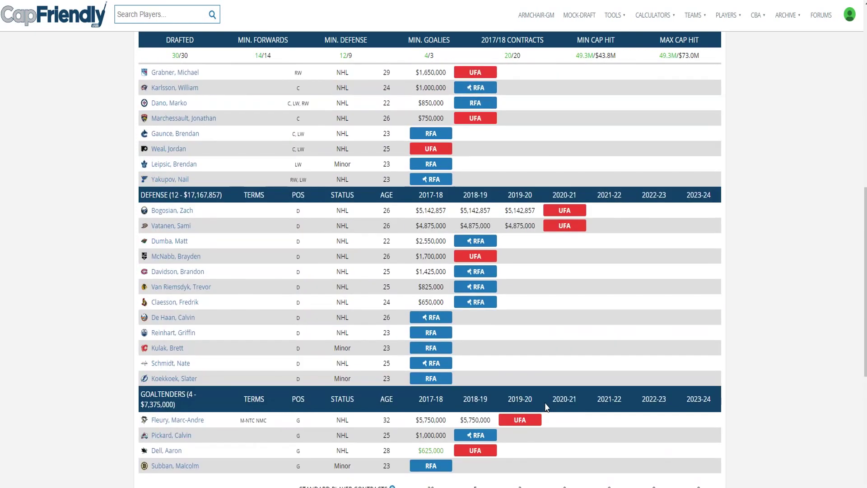
pyautogui.scroll(15, 545, 405)
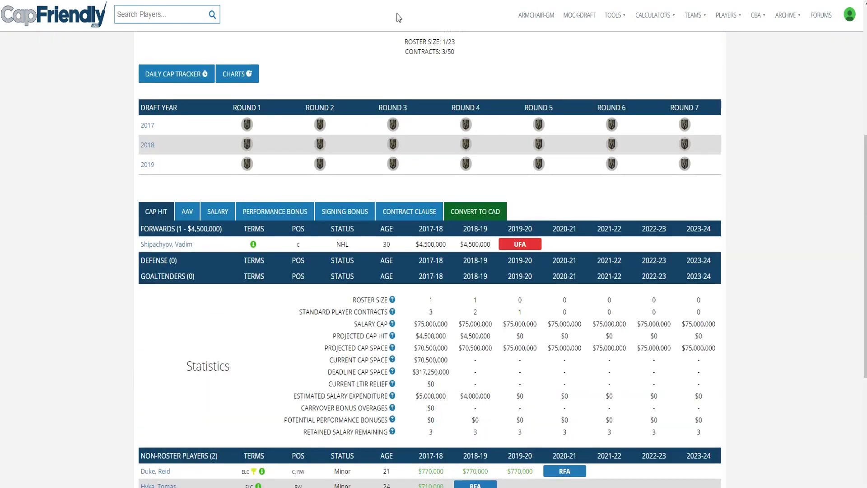